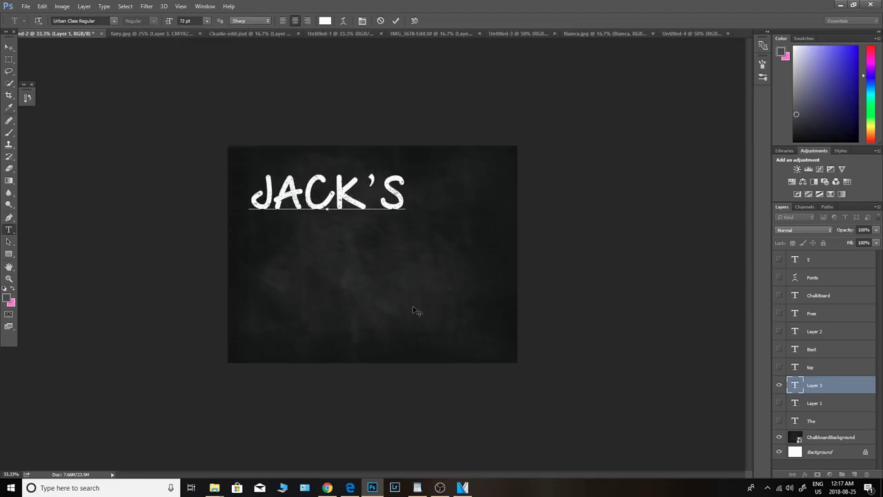
Step: Centre the name heading near the top of the chalkboard and change its font to Sketch Block Bold
{"action": "key", "text": "ctrl+a"}
{"action": "key", "text": "ctrl+Return"}
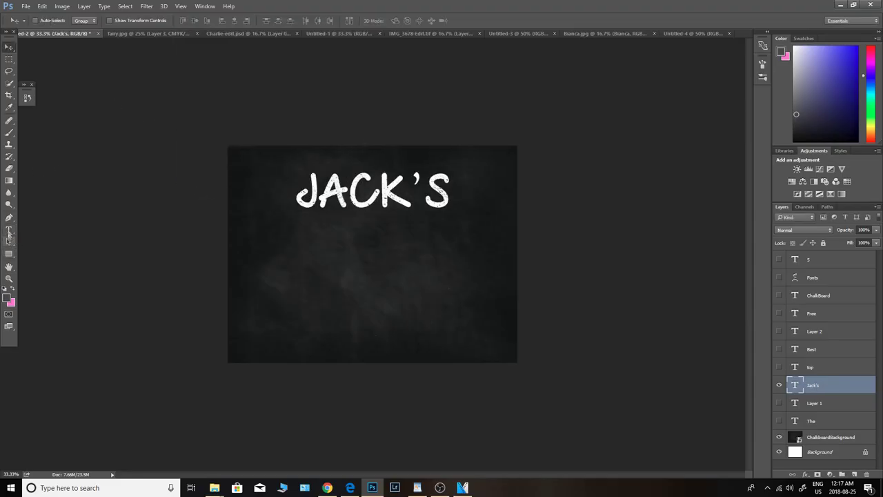
{"action": "left_click", "coordinate": [9, 241]}
{"action": "left_click", "coordinate": [9, 229]}
{"action": "left_click_drag", "start_coordinate": [449, 193], "coordinate": [296, 193]}
{"action": "left_click", "coordinate": [82, 21]}
{"action": "type", "text": "sk"}
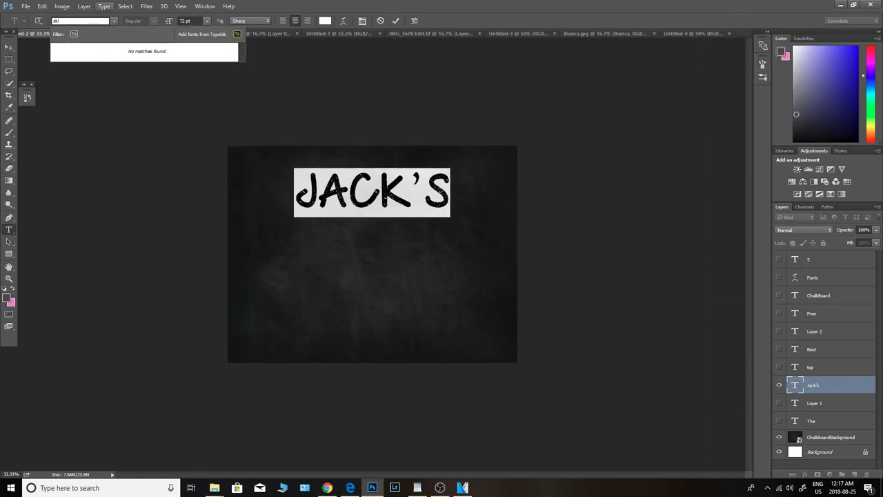
{"action": "left_click", "coordinate": [81, 47]}
{"action": "left_click", "coordinate": [9, 242]}
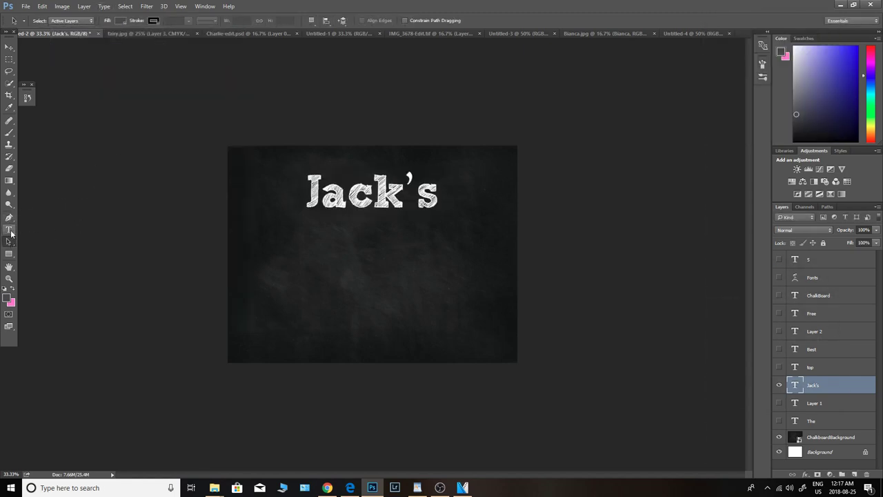
Step: Add the text line "FIRST DAY OF" below the name heading at 30 pt
{"action": "left_click", "coordinate": [9, 230]}
{"action": "left_click", "coordinate": [282, 229]}
{"action": "type", "text": "FIRST DAY OF"}
{"action": "key", "text": "ctrl+a"}
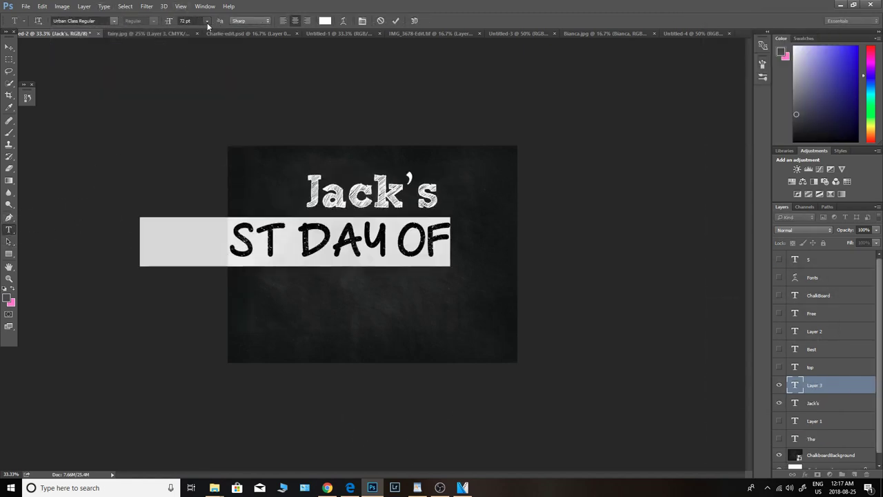
{"action": "left_click", "coordinate": [206, 22]}
{"action": "left_click", "coordinate": [197, 131]}
{"action": "key", "text": "ctrl+Return"}
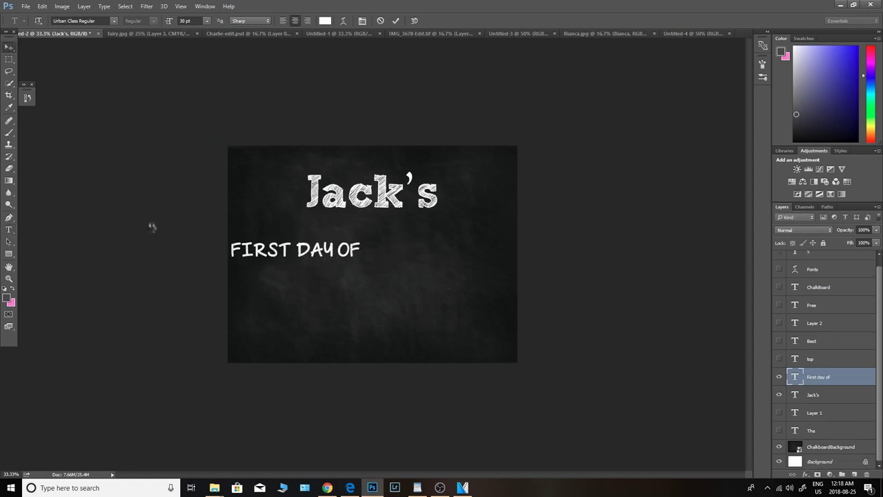
Step: Scale the FIRST DAY OF text down slightly and centre it directly under the name heading
{"action": "left_click_drag", "start_coordinate": [276, 245], "coordinate": [348, 221]}
{"action": "key", "text": "ctrl+t"}
{"action": "left_click_drag", "start_coordinate": [433, 236], "coordinate": [395, 230]}
{"action": "left_click_drag", "start_coordinate": [384, 225], "coordinate": [407, 228]}
Step: Add the text line "KINDERGARTEN" and centre it below FIRST DAY OF
{"action": "key", "text": "t"}
{"action": "left_click", "coordinate": [274, 271]}
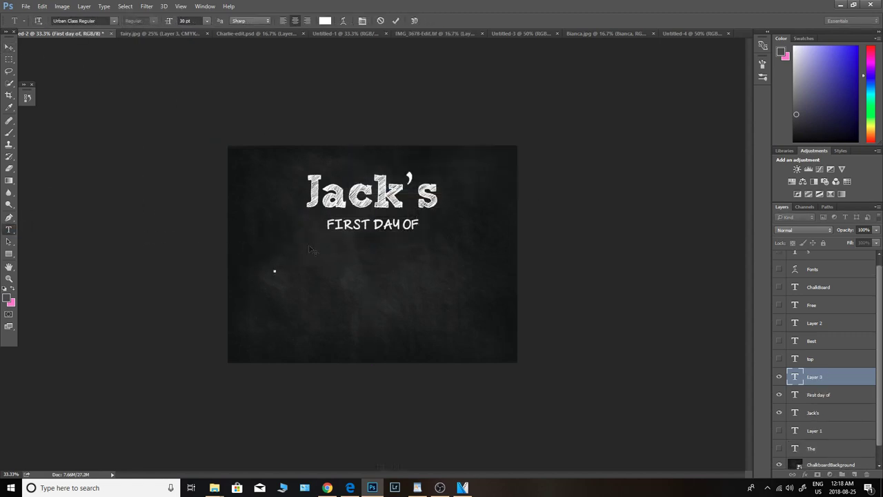
{"action": "type", "text": "KINDERGARTEN"}
{"action": "left_click", "coordinate": [9, 47]}
{"action": "left_click_drag", "start_coordinate": [274, 262], "coordinate": [367, 262]}
Step: Change the font of the KINDERGARTEN text to orange juice Regular
{"action": "left_click", "coordinate": [9, 229]}
{"action": "double_click", "coordinate": [359, 262]}
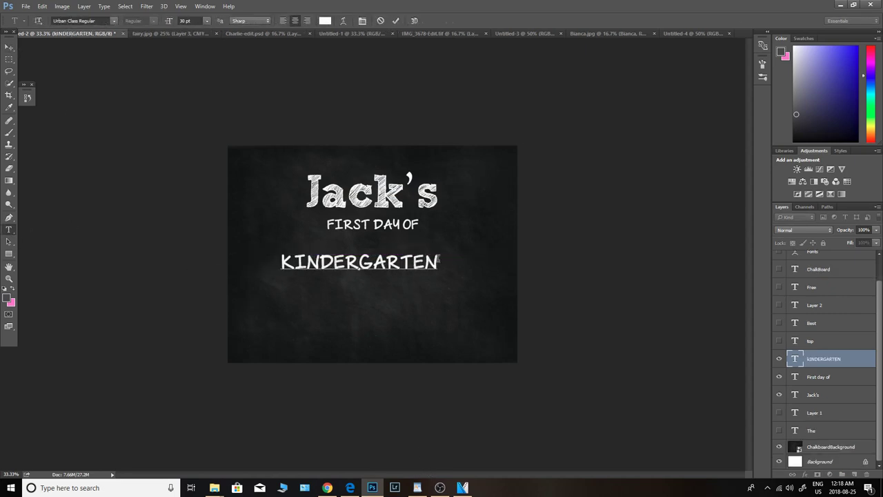
{"action": "left_click", "coordinate": [114, 21]}
{"action": "scroll", "coordinate": [166, 138], "scroll_direction": "up", "scroll_amount": 10}
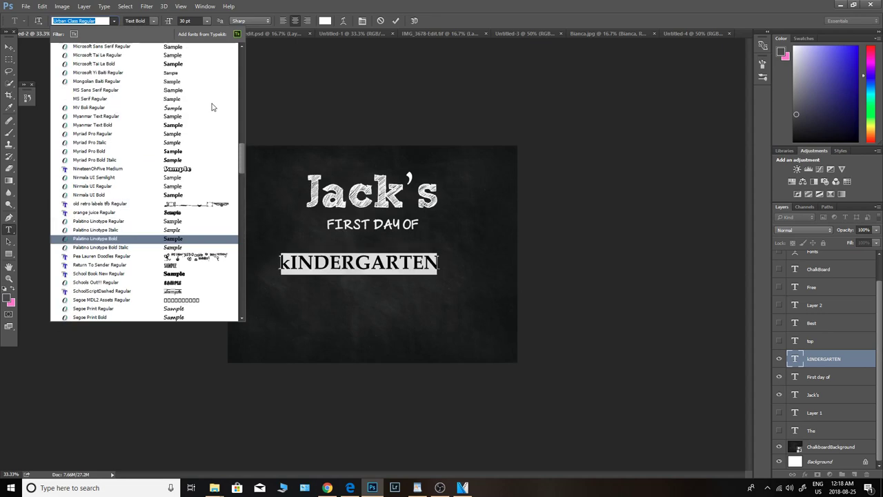
{"action": "left_click", "coordinate": [158, 212]}
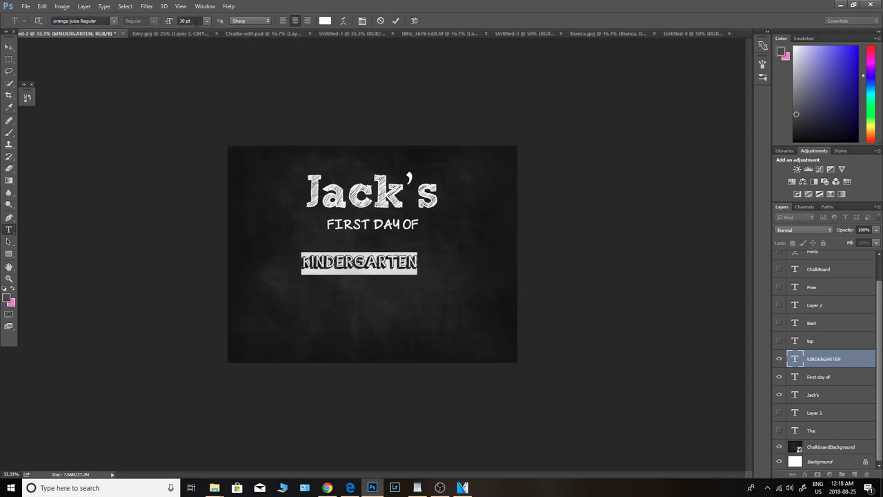
Step: Enlarge the KINDERGARTEN text to about 224% width and 273% height, centred across the chalkboard
{"action": "left_click", "coordinate": [10, 243]}
{"action": "key", "text": "ctrl+t"}
{"action": "left_click_drag", "start_coordinate": [417, 252], "coordinate": [510, 230]}
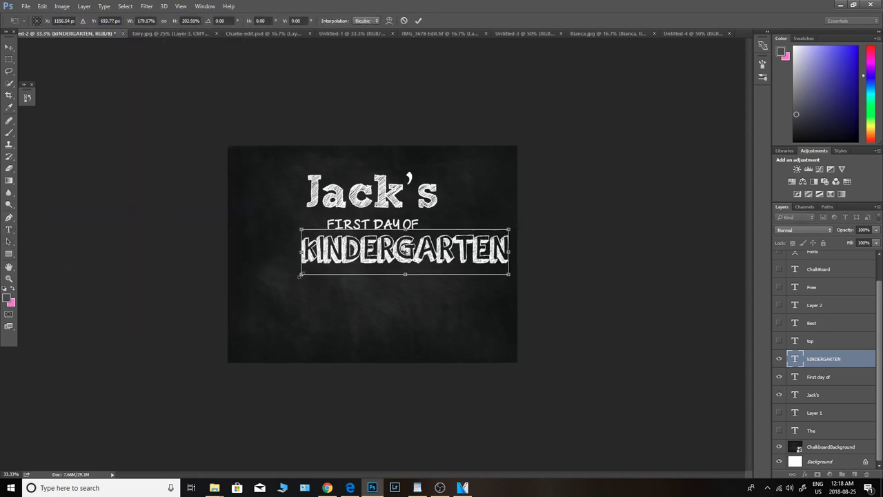
{"action": "left_click_drag", "start_coordinate": [301, 275], "coordinate": [250, 293]}
{"action": "left_click_drag", "start_coordinate": [431, 254], "coordinate": [424, 262]}
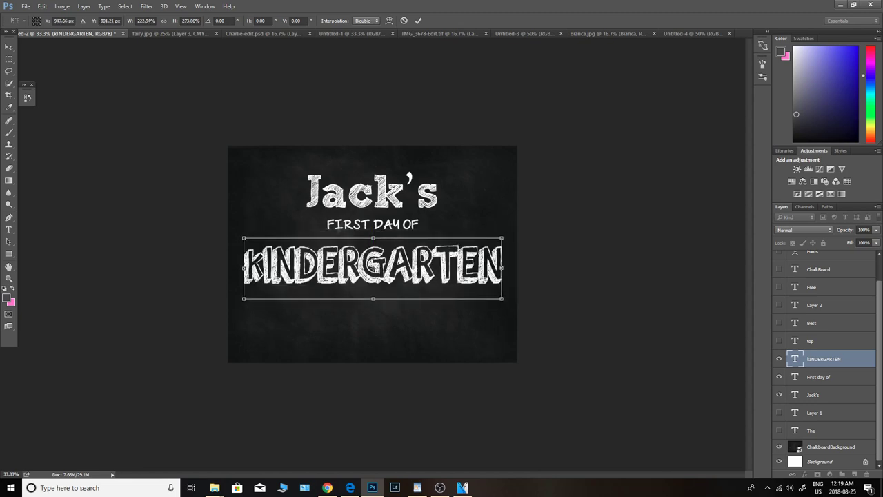
Step: Replace the lowercase k at the start of KINDERGARTEN with a capital K
{"action": "left_click", "coordinate": [9, 230]}
{"action": "left_click", "coordinate": [395, 185]}
{"action": "left_click", "coordinate": [263, 269]}
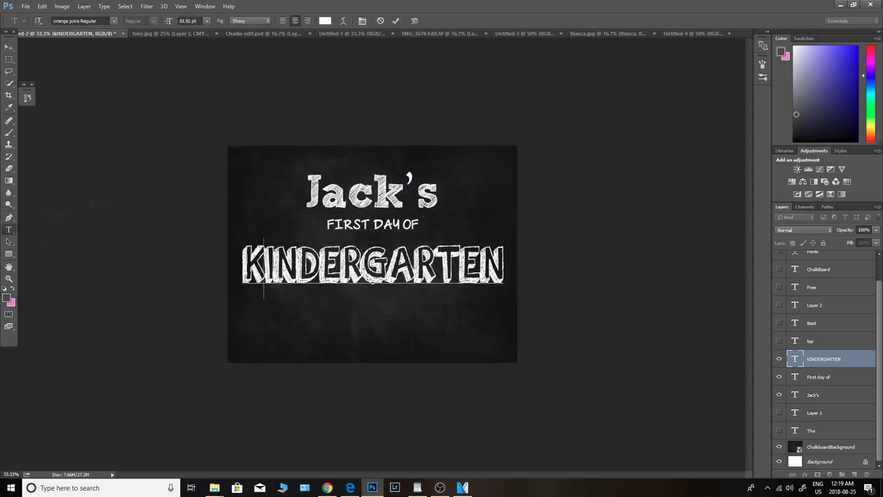
Step: Colour the letter K of KINDERGARTEN bright blue
{"action": "left_click_drag", "start_coordinate": [264, 269], "coordinate": [242, 269]}
{"action": "left_click", "coordinate": [324, 20]}
{"action": "left_click_drag", "start_coordinate": [141, 163], "coordinate": [141, 198]}
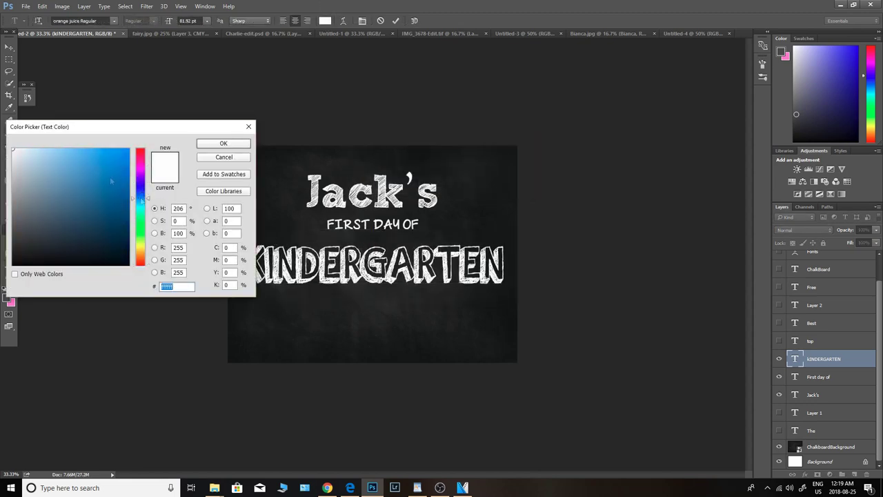
{"action": "left_click", "coordinate": [112, 152]}
{"action": "left_click", "coordinate": [217, 145]}
Step: Colour the first N of KINDERGARTEN green
{"action": "left_click_drag", "start_coordinate": [296, 273], "coordinate": [275, 273]}
{"action": "left_click", "coordinate": [322, 20]}
{"action": "left_click", "coordinate": [140, 220]}
{"action": "left_click", "coordinate": [96, 159]}
{"action": "left_click", "coordinate": [222, 143]}
Step: Colour the letter D of KINDERGARTEN yellow
{"action": "key", "text": "Right"}
{"action": "key", "text": "shift+Right"}
{"action": "left_click", "coordinate": [324, 22]}
{"action": "left_click", "coordinate": [141, 246]}
{"action": "left_click", "coordinate": [103, 155]}
{"action": "left_click", "coordinate": [222, 143]}
Step: Colour the letter I of KINDERGARTEN red
{"action": "left_click_drag", "start_coordinate": [274, 272], "coordinate": [264, 273]}
{"action": "left_click", "coordinate": [325, 22]}
{"action": "left_click", "coordinate": [140, 149]}
{"action": "left_click", "coordinate": [104, 149]}
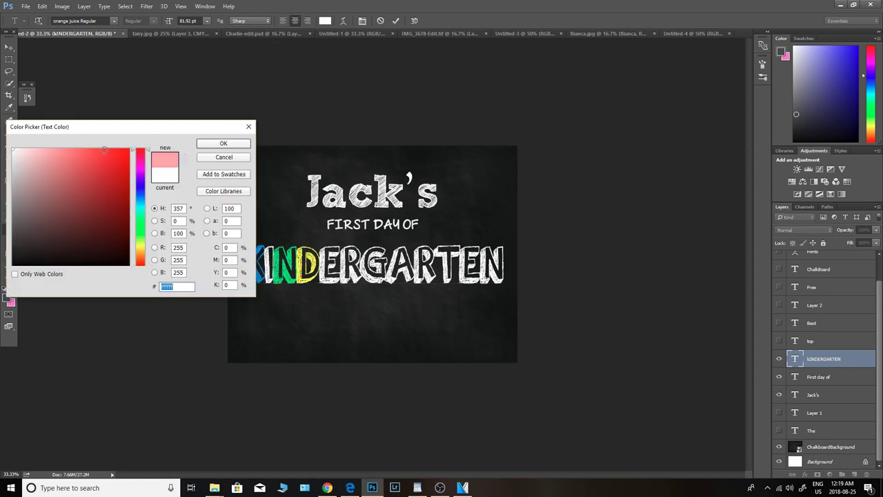
{"action": "left_click", "coordinate": [223, 143]}
Step: Colour the first E of KINDERGARTEN blue by sampling the colour of the K
{"action": "key", "text": "Right"}
{"action": "key", "text": "Right"}
{"action": "key", "text": "Right"}
{"action": "key", "text": "shift+Right"}
{"action": "left_click", "coordinate": [325, 20]}
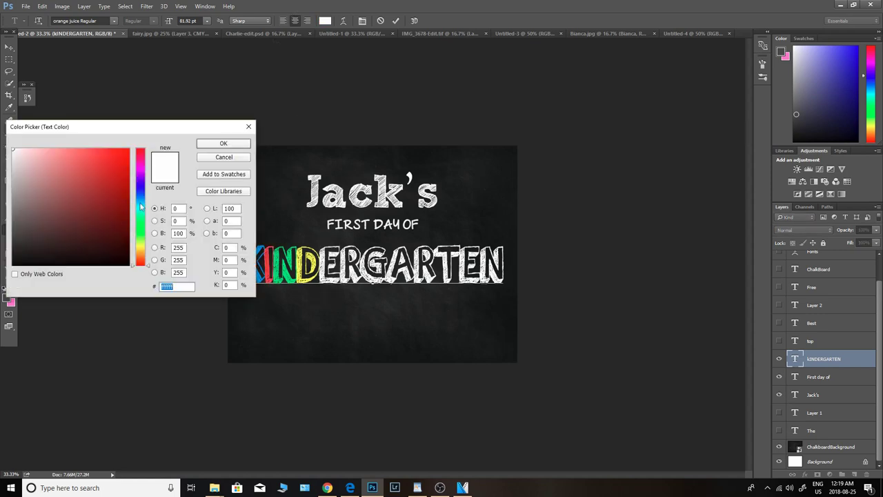
{"action": "left_click", "coordinate": [259, 275]}
{"action": "left_click", "coordinate": [223, 142]}
Step: Colour the first R of KINDERGARTEN red (#e7323c) by sampling the colour of the I
{"action": "key", "text": "Right"}
{"action": "key", "text": "shift+Right"}
{"action": "left_click", "coordinate": [325, 21]}
{"action": "left_click", "coordinate": [269, 272]}
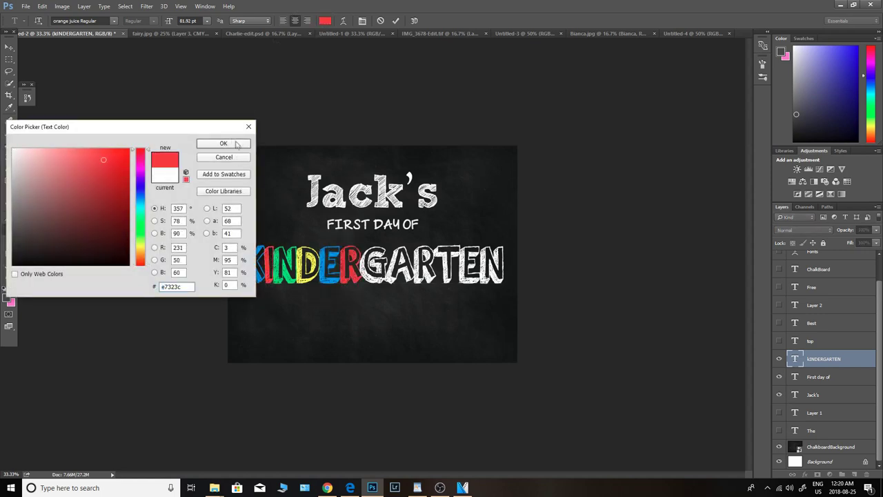
{"action": "left_click", "coordinate": [222, 143]}
Step: Colour the letter G of KINDERGARTEN green
{"action": "key", "text": "Right"}
{"action": "key", "text": "shift+Right"}
{"action": "left_click", "coordinate": [325, 20]}
{"action": "left_click", "coordinate": [140, 226]}
{"action": "left_click", "coordinate": [96, 159]}
{"action": "left_click", "coordinate": [223, 143]}
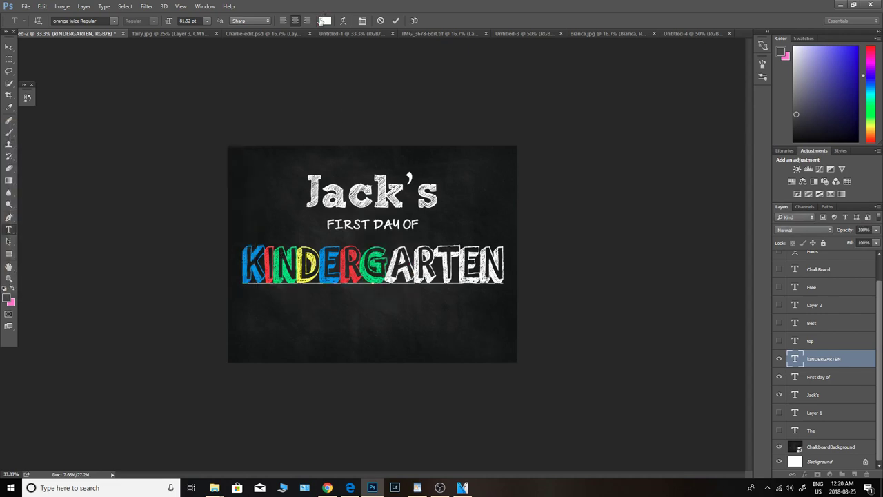
Step: Colour the letter A of KINDERGARTEN yellow
{"action": "key", "text": "Right"}
{"action": "key", "text": "shift+Right"}
{"action": "left_click", "coordinate": [324, 20]}
{"action": "left_click", "coordinate": [140, 255]}
{"action": "left_click", "coordinate": [104, 159]}
{"action": "left_click", "coordinate": [223, 142]}
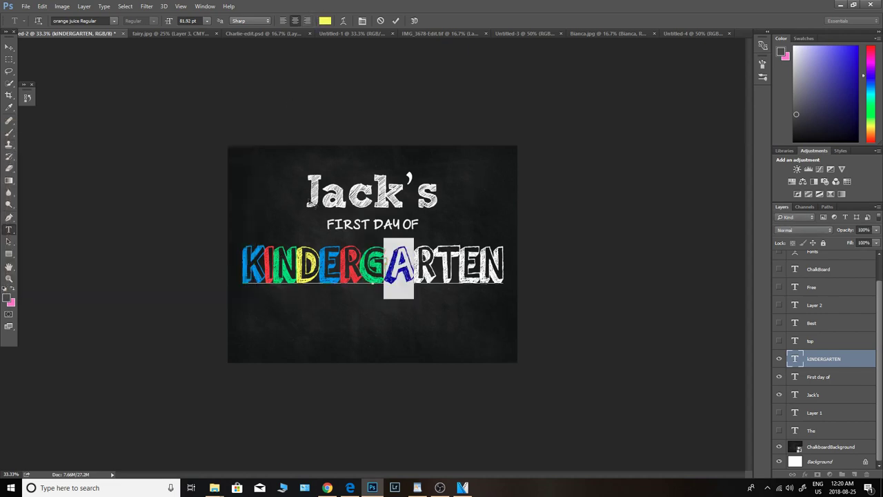
Step: Colour the second R of KINDERGARTEN blue by sampling the colour of the K
{"action": "left_click", "coordinate": [325, 21]}
{"action": "left_click", "coordinate": [259, 274]}
{"action": "left_click", "coordinate": [223, 143]}
Step: Colour the letter T of KINDERGARTEN red by sampling the colour of the I
{"action": "left_click_drag", "start_coordinate": [459, 266], "coordinate": [433, 266]}
{"action": "left_click", "coordinate": [325, 21]}
{"action": "left_click", "coordinate": [269, 275]}
{"action": "left_click", "coordinate": [223, 143]}
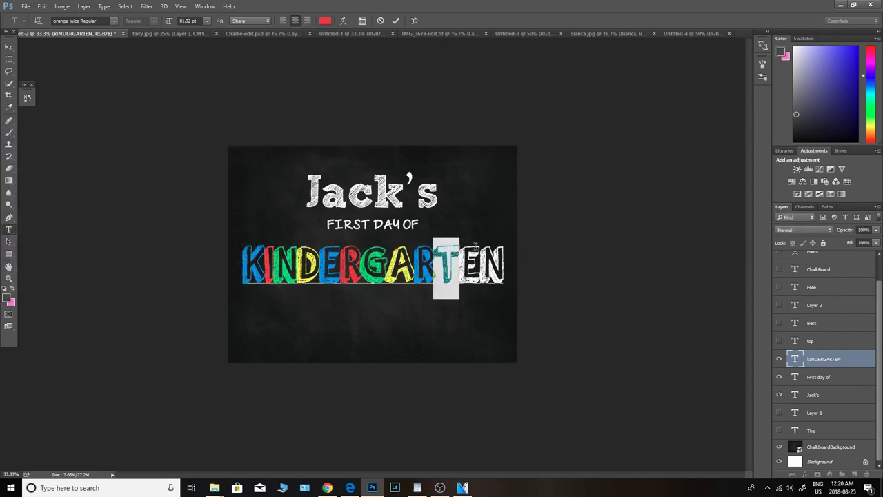
Step: Colour the second E of KINDERGARTEN green by sampling the colour of the G
{"action": "key", "text": "Right"}
{"action": "key", "text": "shift+Right"}
{"action": "left_click", "coordinate": [325, 20]}
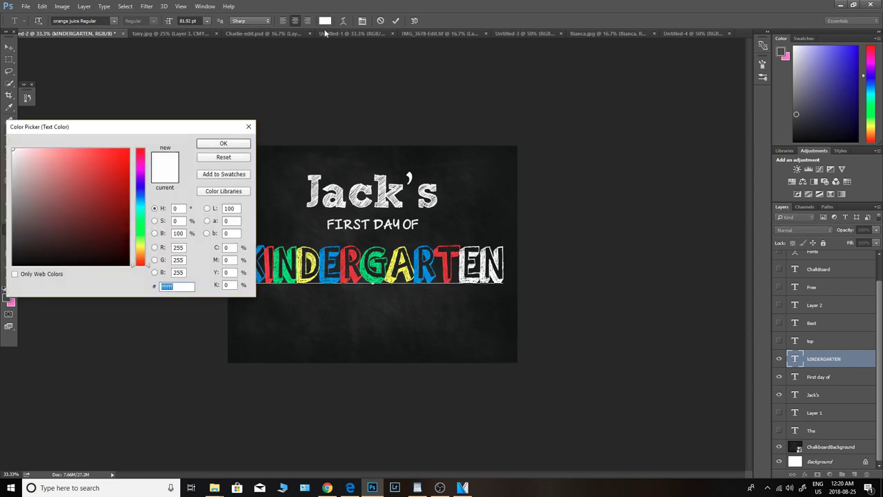
{"action": "left_click_drag", "start_coordinate": [193, 126], "coordinate": [180, 120]}
{"action": "left_click", "coordinate": [372, 270]}
{"action": "left_click", "coordinate": [211, 135]}
Step: Colour the final N of KINDERGARTEN yellow by sampling the colour of the D
{"action": "key", "text": "Right"}
{"action": "key", "text": "shift+Right"}
{"action": "left_click", "coordinate": [325, 20]}
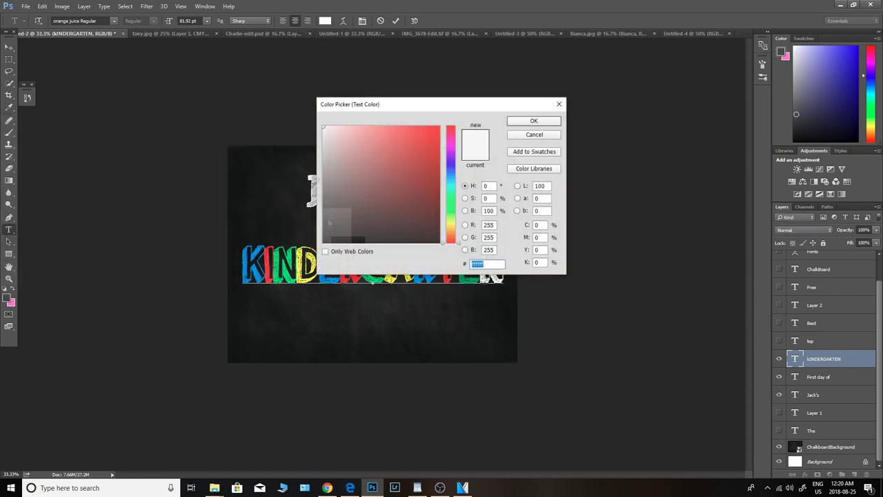
{"action": "left_click", "coordinate": [305, 268]}
{"action": "left_click", "coordinate": [527, 120]}
Step: Nudge the KINDERGARTEN line slightly up and fine-tune the positions of FIRST DAY OF and the name heading
{"action": "left_click", "coordinate": [13, 47]}
{"action": "left_click_drag", "start_coordinate": [403, 267], "coordinate": [402, 262]}
{"action": "left_click", "coordinate": [815, 376]}
{"action": "left_click_drag", "start_coordinate": [389, 233], "coordinate": [404, 205]}
{"action": "left_click", "coordinate": [817, 394]}
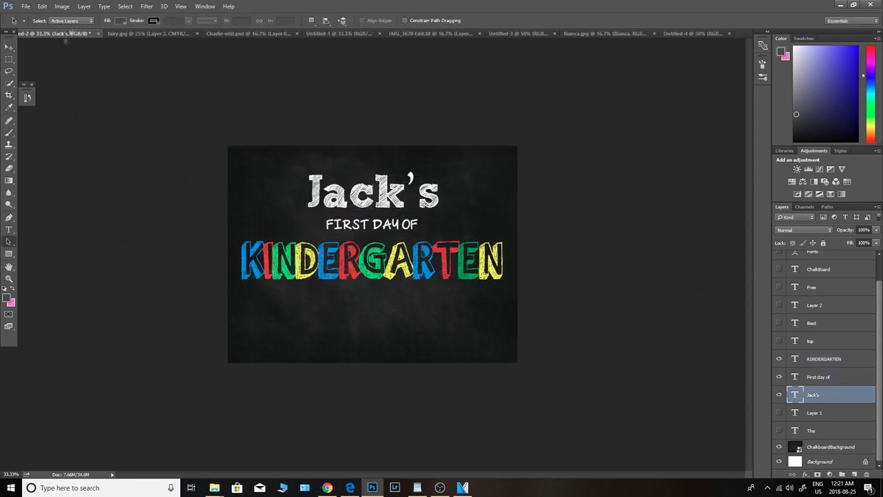
{"action": "left_click", "coordinate": [9, 229]}
{"action": "left_click", "coordinate": [114, 20]}
{"action": "left_click", "coordinate": [121, 26]}
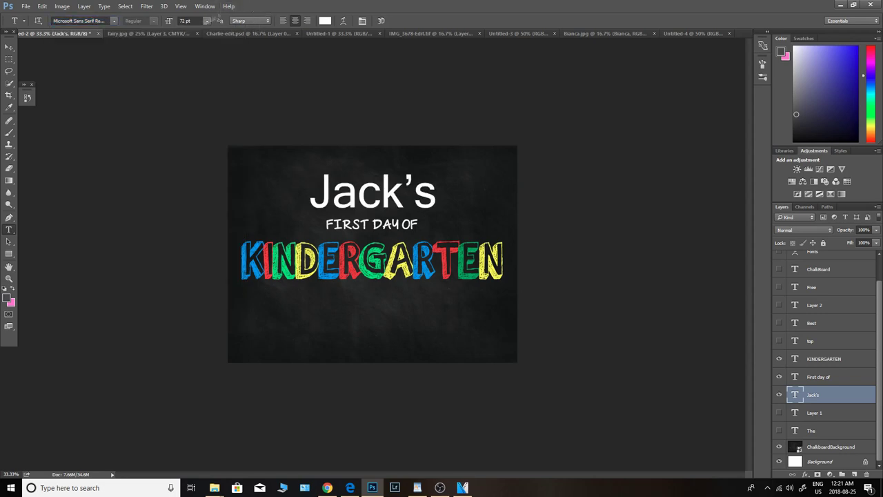
{"action": "left_click", "coordinate": [11, 242]}
Step: Add a single outlined right-pointing arrow below the left part of KINDERGARTEN, using the character g in KG Arrows Regular at 72 pt
{"action": "left_click", "coordinate": [9, 229]}
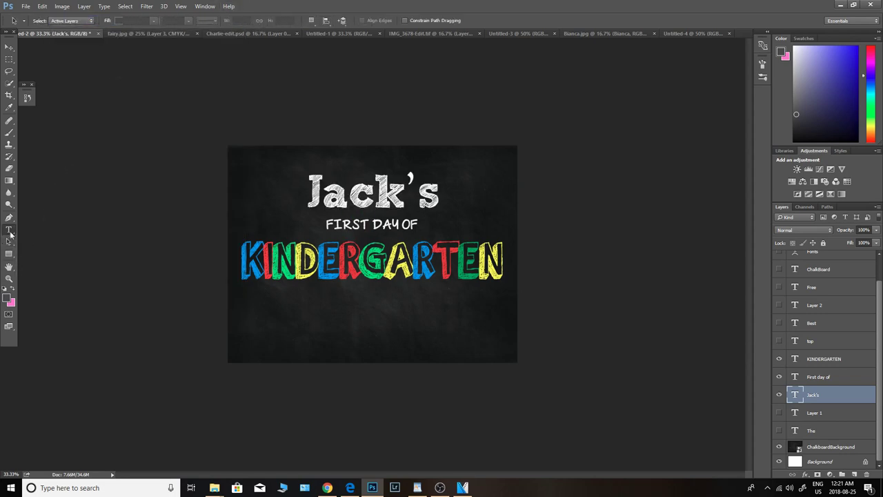
{"action": "left_click", "coordinate": [270, 299]}
{"action": "left_click", "coordinate": [114, 21]}
{"action": "type", "text": "arr"}
{"action": "left_click", "coordinate": [100, 46]}
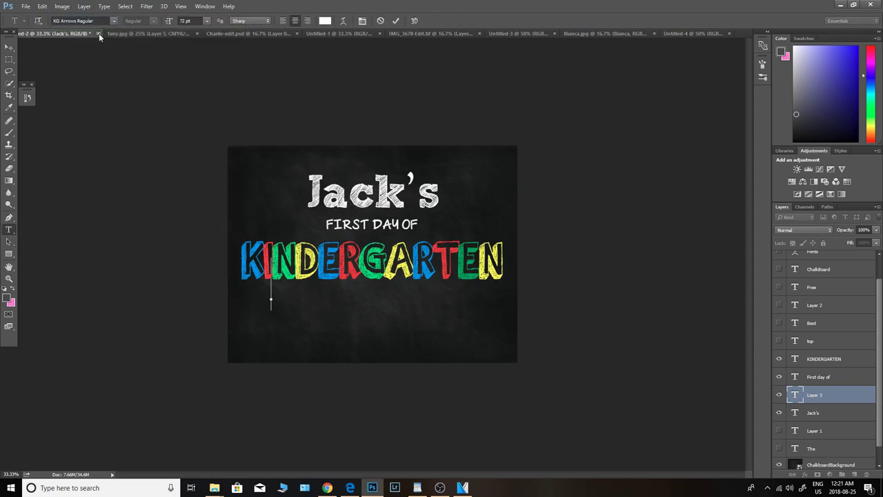
{"action": "type", "text": "a"}
{"action": "key", "text": "BackSpace"}
{"action": "type", "text": "bb"}
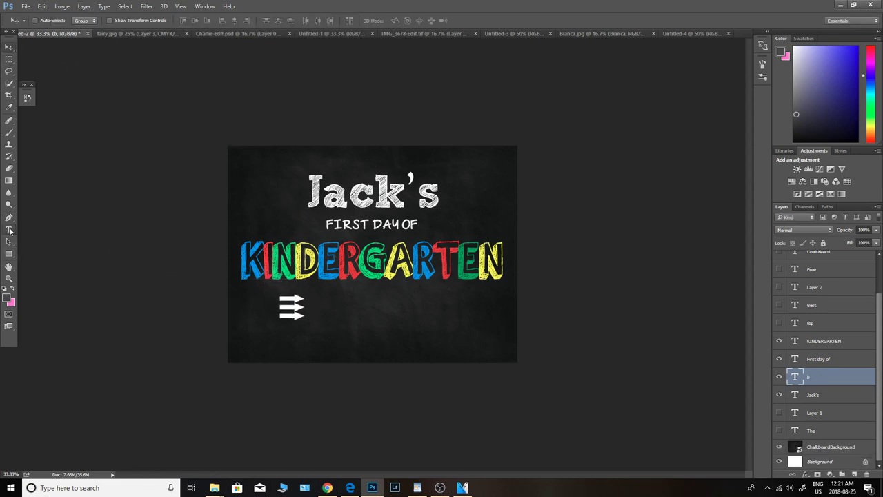
{"action": "key", "text": "BackSpace"}
{"action": "type", "text": "c"}
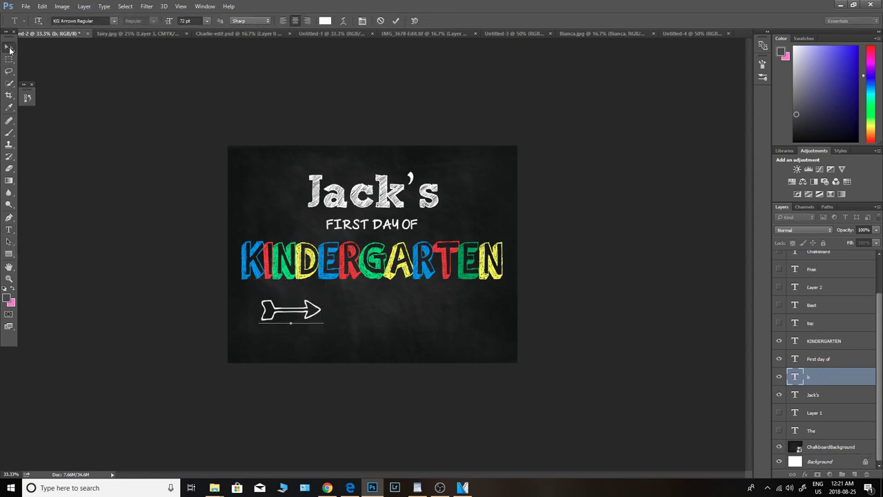
{"action": "left_click", "coordinate": [9, 47]}
Step: Duplicate the arrow layer as "g copy" and move the copy below the right part of KINDERGARTEN
{"action": "right_click", "coordinate": [800, 377]}
{"action": "left_click", "coordinate": [673, 96]}
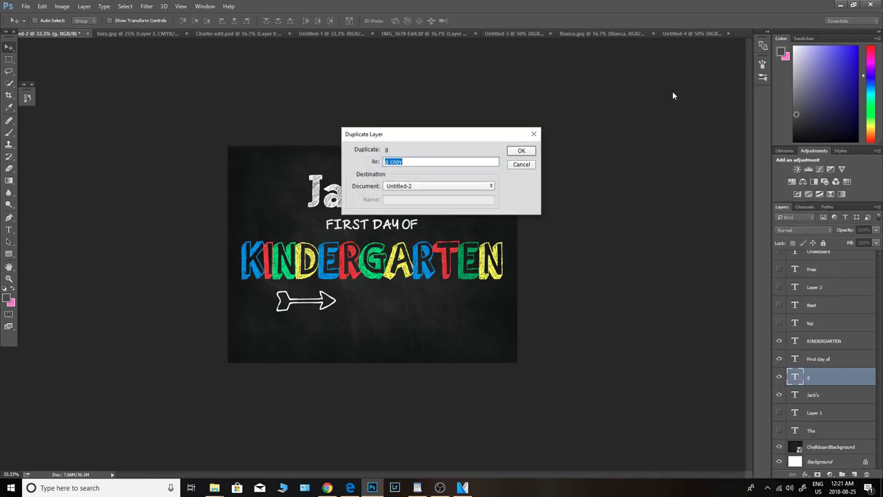
{"action": "key", "text": "Return"}
{"action": "left_click_drag", "start_coordinate": [325, 303], "coordinate": [458, 306]}
Step: Rotate the copied arrow 180° so it points back toward the first arrow
{"action": "key", "text": "a"}
{"action": "right_click", "coordinate": [465, 311]}
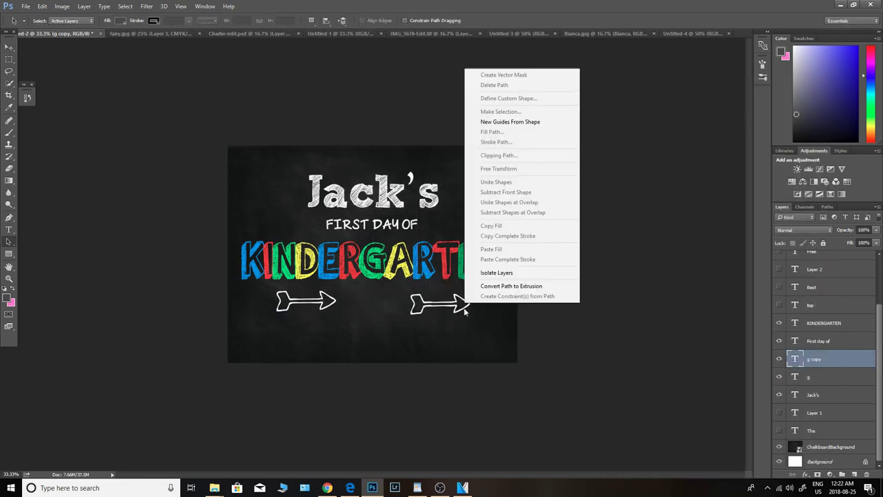
{"action": "left_click", "coordinate": [460, 311]}
{"action": "key", "text": "ctrl+t"}
{"action": "mouse_move", "coordinate": [478, 337]}
{"action": "left_mouse_down"}
{"action": "mouse_move", "coordinate": [369, 315]}
{"action": "mouse_move", "coordinate": [368, 258]}
{"action": "mouse_move", "coordinate": [386, 240]}
{"action": "mouse_move", "coordinate": [479, 344]}
{"action": "mouse_move", "coordinate": [484, 337]}
{"action": "left_mouse_up"}
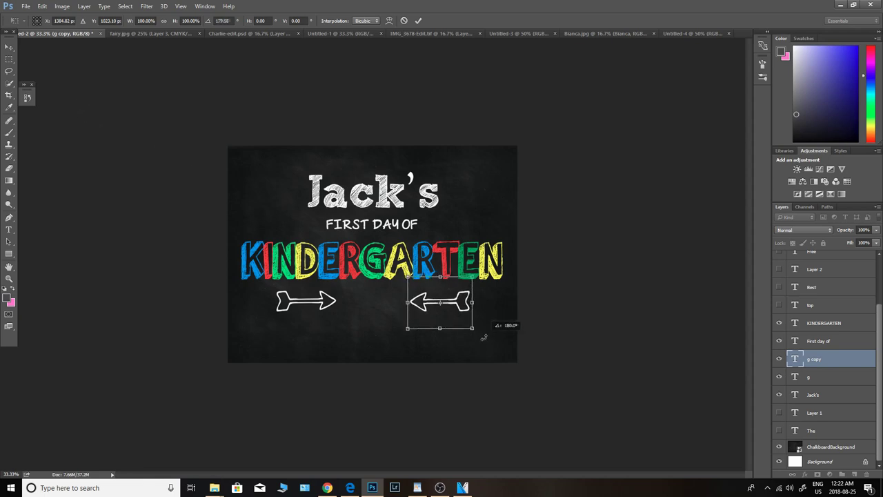
Step: Add the text "2018" between the two arrows in Sketch Block Bold at 72 pt
{"action": "left_click", "coordinate": [9, 229]}
{"action": "left_click", "coordinate": [394, 185]}
{"action": "left_click", "coordinate": [359, 307]}
{"action": "type", "text": "2018"}
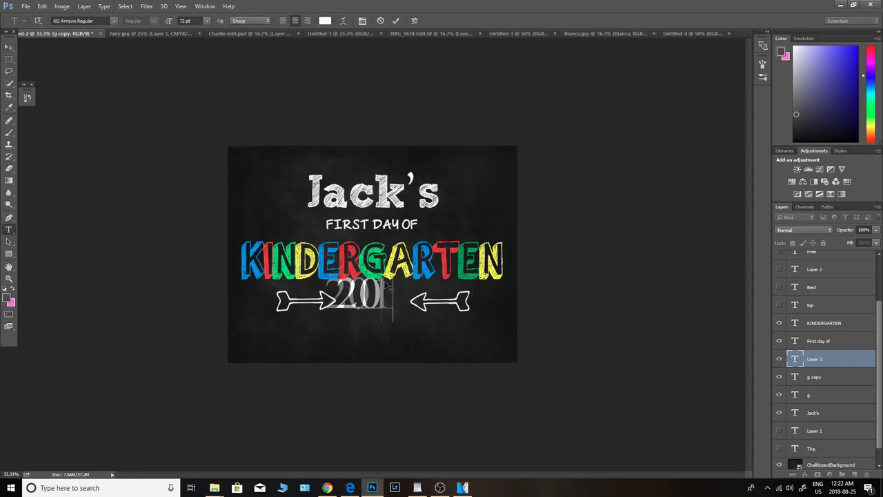
{"action": "key", "text": "ctrl+a"}
{"action": "left_click", "coordinate": [114, 20]}
{"action": "left_click", "coordinate": [104, 206]}
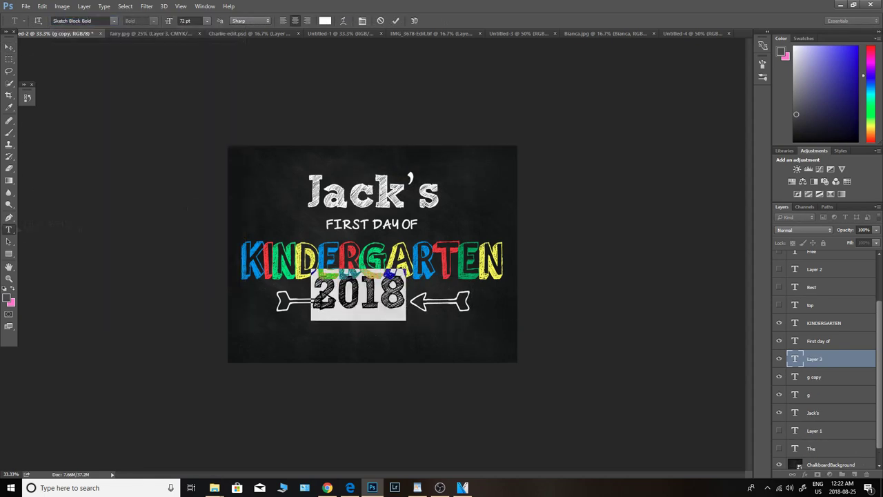
{"action": "left_click", "coordinate": [8, 241]}
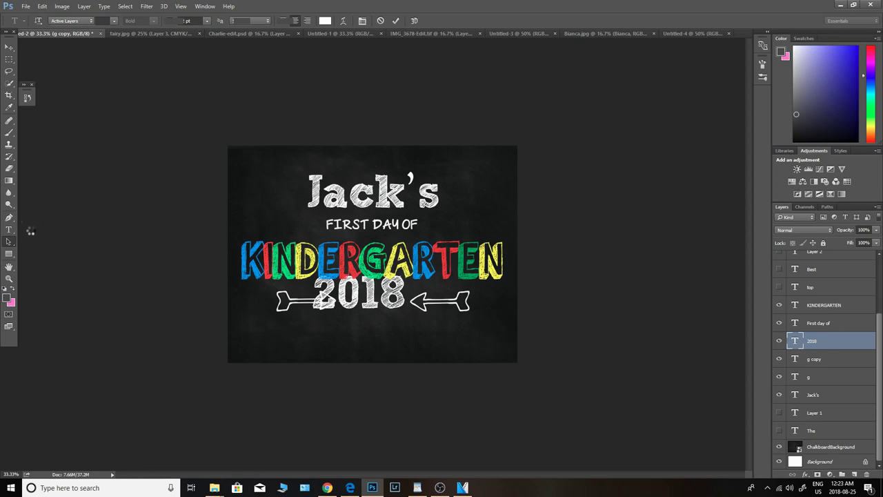
Step: Scale the 2018 text down to about 42 pt and fit it in the gap between the arrows
{"action": "key", "text": "ctrl+t"}
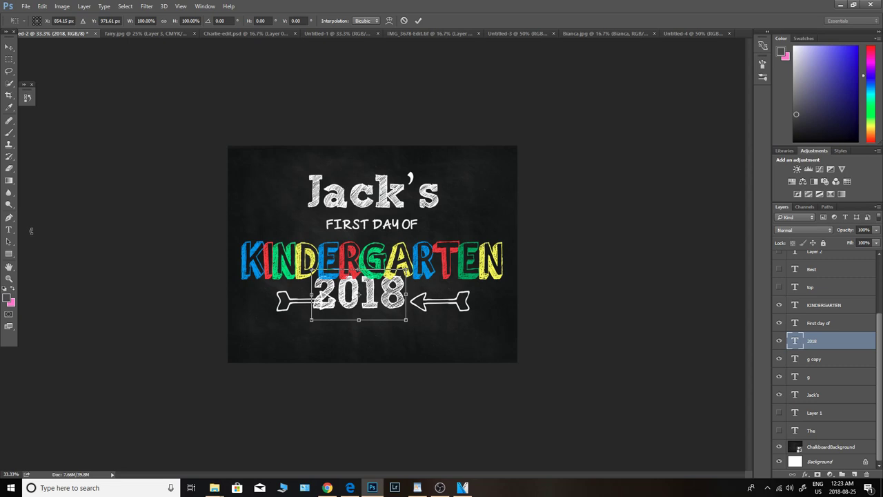
{"action": "mouse_move", "coordinate": [406, 319]}
{"action": "left_mouse_down"}
{"action": "mouse_move", "coordinate": [376, 305]}
{"action": "mouse_move", "coordinate": [398, 301]}
{"action": "mouse_move", "coordinate": [401, 311]}
{"action": "left_mouse_up"}
{"action": "key", "text": "t"}
{"action": "key", "text": "Return"}
Step: Set the 2018 text between the arrows to the Chalk Dash Regular font at 36 pt
{"action": "double_click", "coordinate": [372, 301]}
{"action": "left_click", "coordinate": [114, 20]}
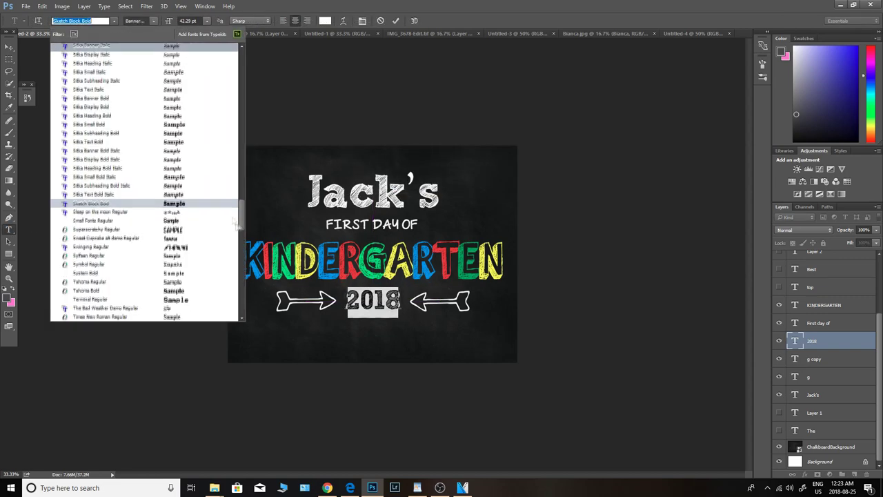
{"action": "left_click_drag", "start_coordinate": [242, 235], "coordinate": [243, 74]}
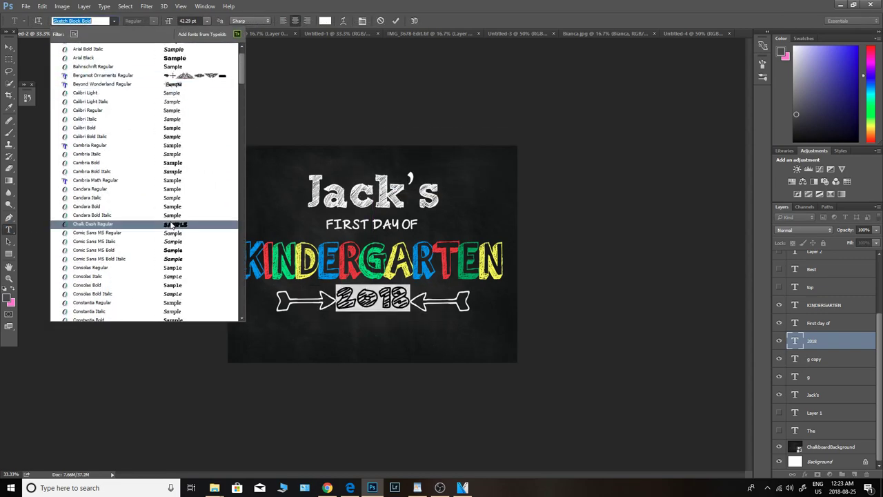
{"action": "left_click", "coordinate": [173, 228]}
{"action": "left_click", "coordinate": [206, 21]}
{"action": "left_click", "coordinate": [201, 146]}
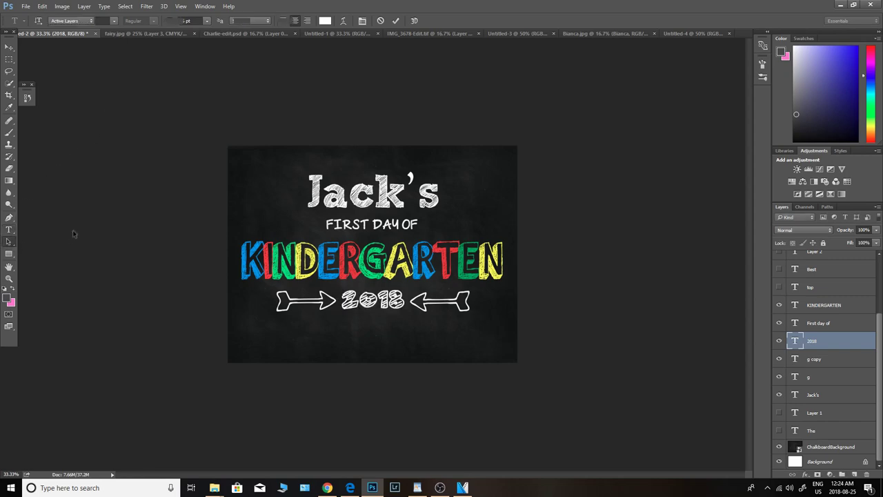
Step: Change the 2018 text's font to GrutchShaded Regular
{"action": "left_click", "coordinate": [114, 22]}
{"action": "mouse_move", "coordinate": [242, 80]}
{"action": "left_mouse_down"}
{"action": "mouse_move", "coordinate": [244, 49]}
{"action": "mouse_move", "coordinate": [243, 96]}
{"action": "left_mouse_up"}
{"action": "left_click", "coordinate": [177, 251]}
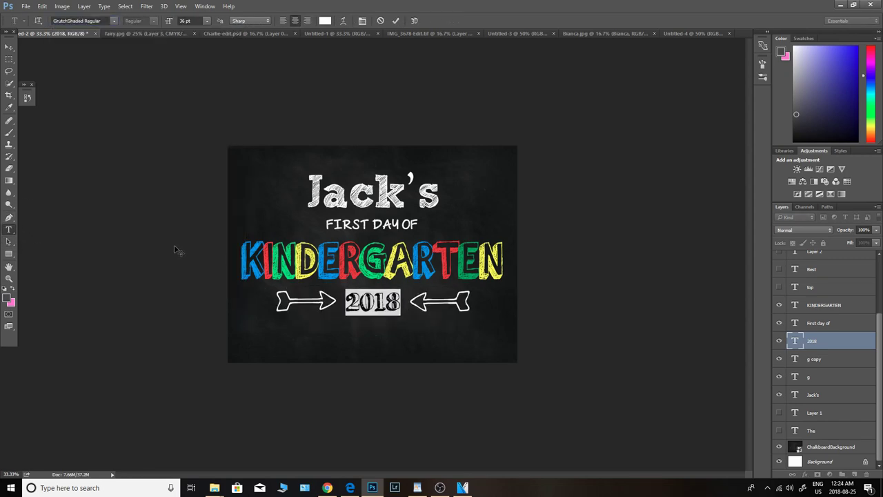
{"action": "left_click", "coordinate": [9, 241]}
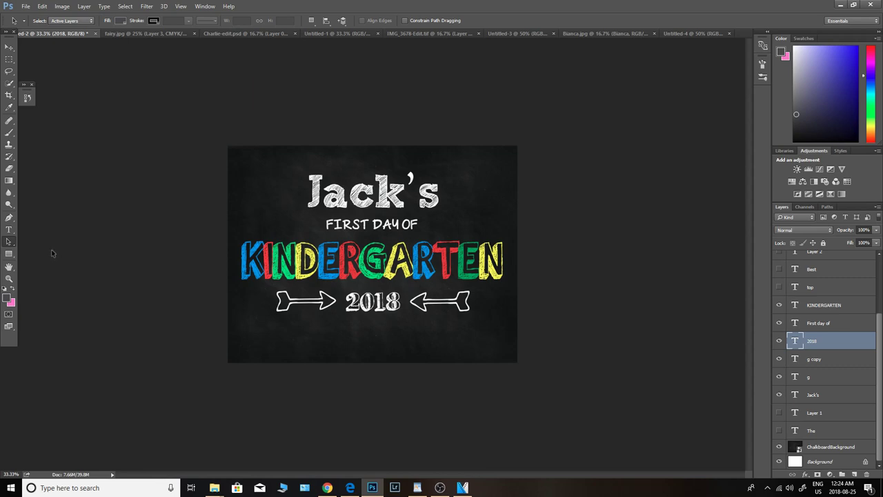
Step: Crop the sign to a 5:7 ratio, trimming its upper and lower edges so the lettering sits slightly lower
{"action": "key", "text": "c"}
{"action": "mouse_move", "coordinate": [517, 360]}
{"action": "left_mouse_down"}
{"action": "mouse_move", "coordinate": [509, 351]}
{"action": "mouse_move", "coordinate": [517, 358]}
{"action": "left_mouse_up"}
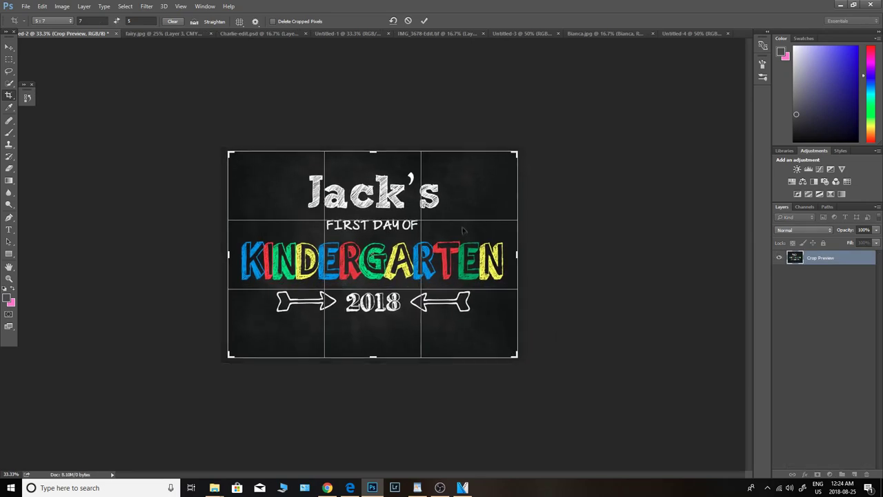
{"action": "left_click_drag", "start_coordinate": [464, 230], "coordinate": [468, 236]}
{"action": "key", "text": "Return"}
Step: Select the KINDERGARTEN, First day of, 2018, g copy, g and name heading layers together
{"action": "scroll", "coordinate": [838, 354], "scroll_direction": "down", "scroll_amount": 2}
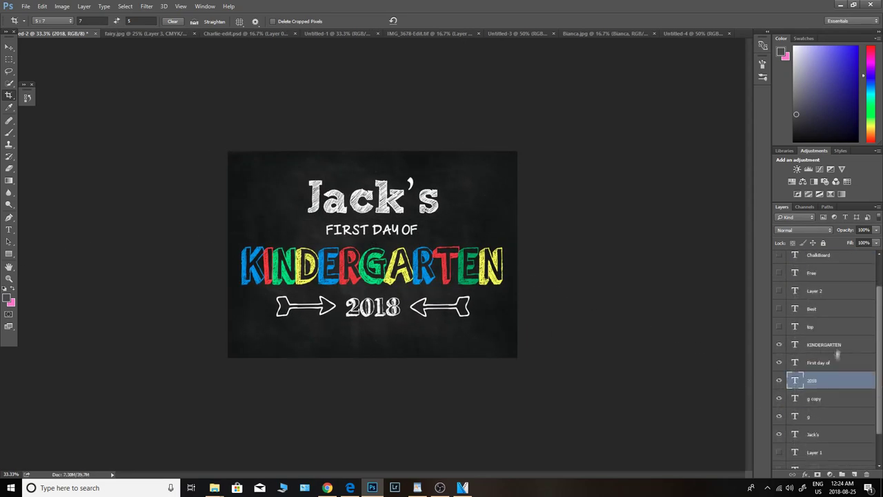
{"action": "left_click", "coordinate": [837, 347]}
{"action": "left_click", "coordinate": [836, 364], "text": "ctrl"}
{"action": "left_click", "coordinate": [837, 382], "text": "ctrl"}
{"action": "scroll", "coordinate": [870, 401], "scroll_direction": "down", "scroll_amount": 2}
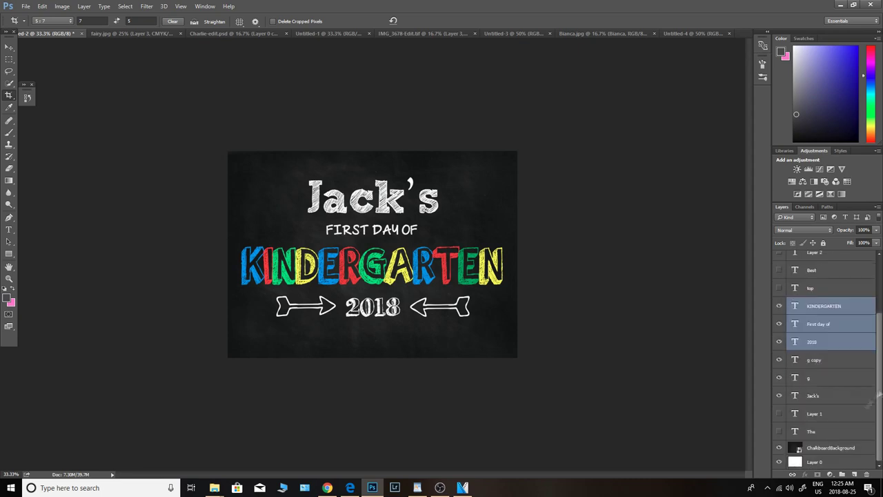
{"action": "mouse_move", "coordinate": [880, 376]}
{"action": "left_mouse_down"}
{"action": "mouse_move", "coordinate": [876, 319]}
{"action": "mouse_move", "coordinate": [871, 376]}
{"action": "left_mouse_up"}
{"action": "left_click", "coordinate": [848, 379], "text": "shift"}
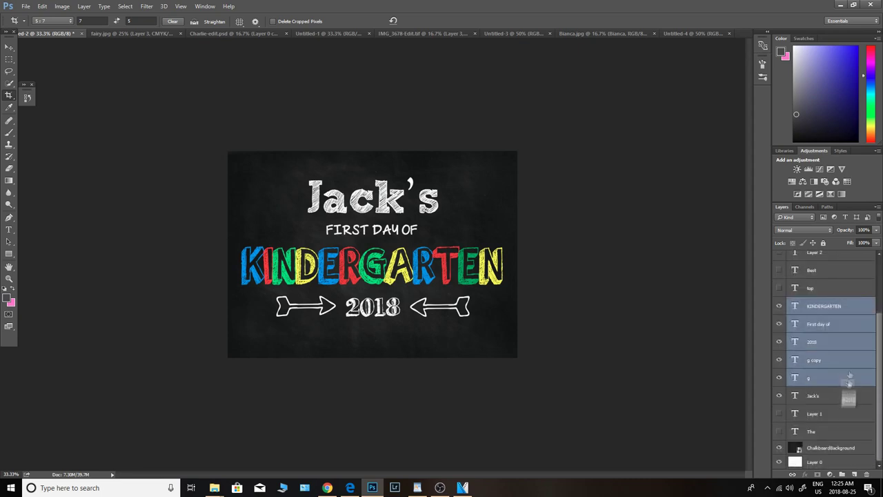
{"action": "left_click", "coordinate": [825, 398], "text": "shift"}
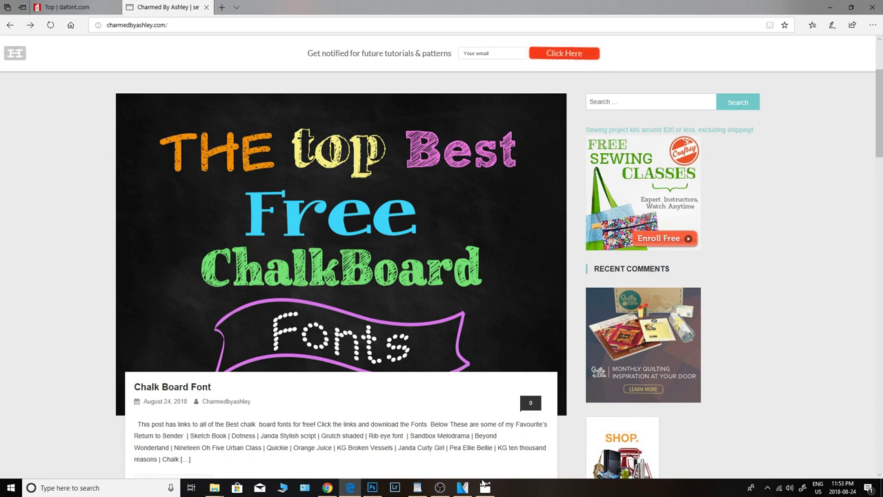
Step: Open the Chalk Board Font post on charmedbyashley.com and examine its font download links and sample image
{"action": "scroll", "coordinate": [442, 275], "scroll_direction": "down", "scroll_amount": 2}
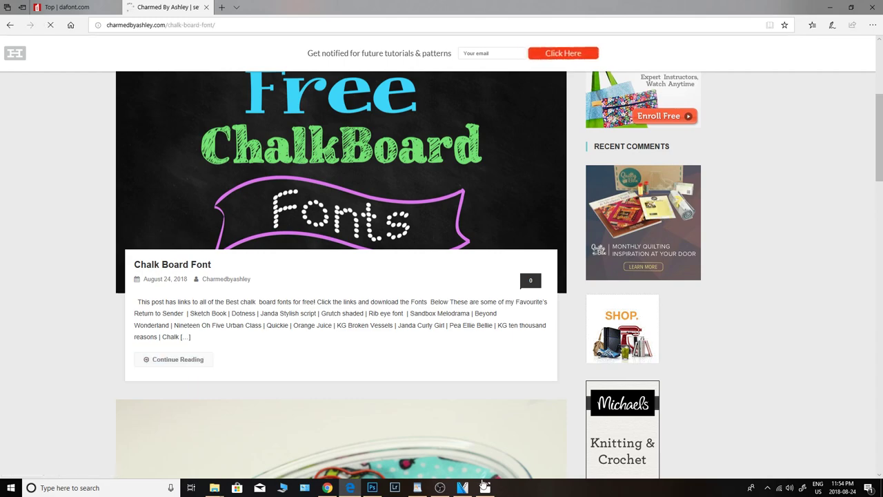
{"action": "scroll", "coordinate": [485, 482], "scroll_direction": "down", "scroll_amount": 5}
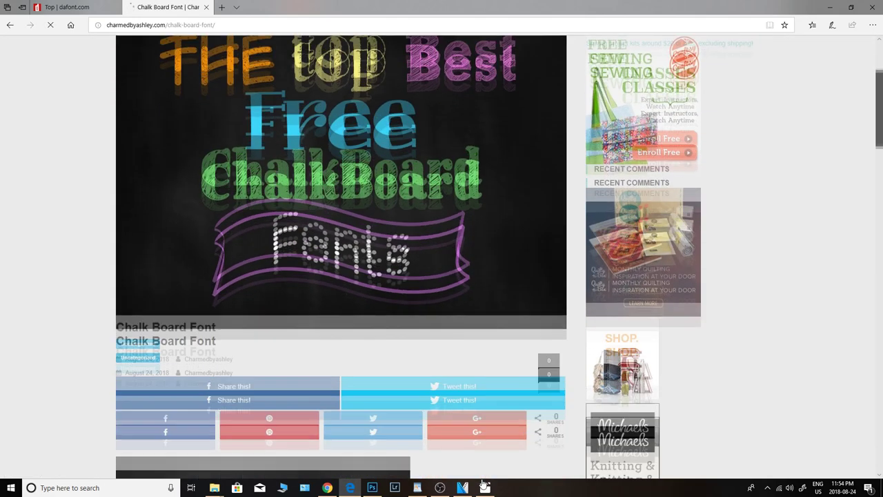
{"action": "scroll", "coordinate": [485, 483], "scroll_direction": "down", "scroll_amount": 5}
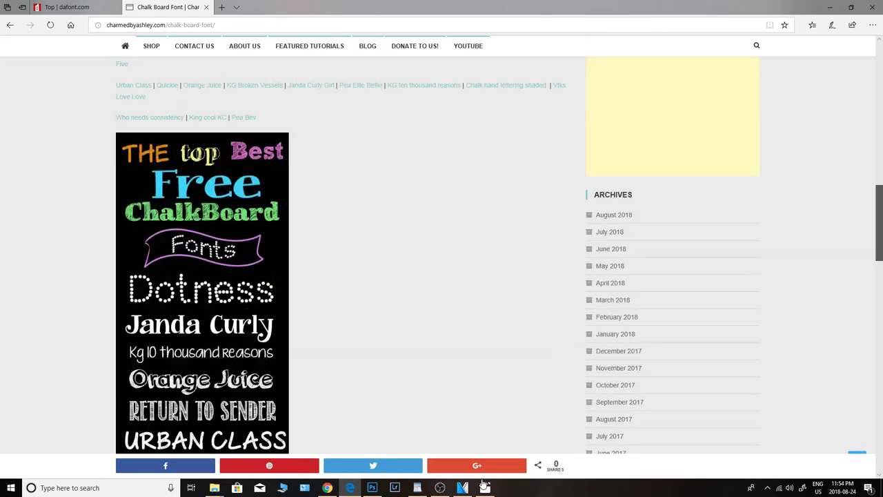
{"action": "scroll", "coordinate": [484, 485], "scroll_direction": "up", "scroll_amount": 4}
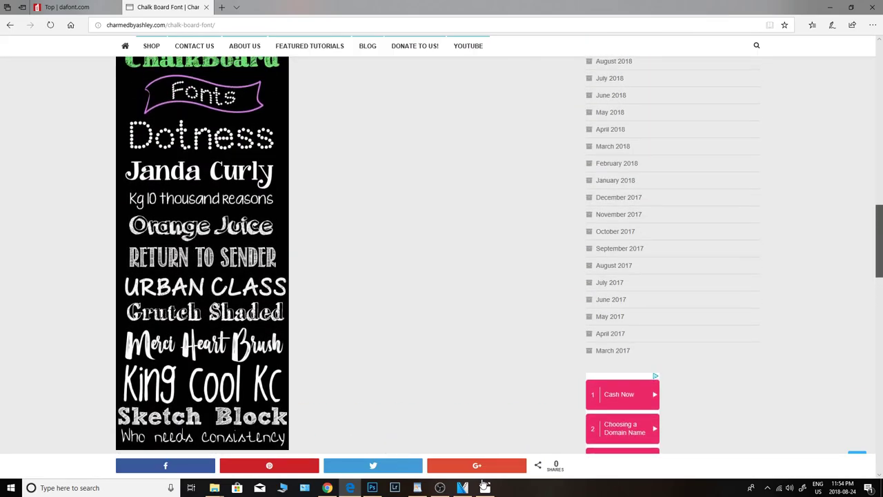
{"action": "scroll", "coordinate": [484, 485], "scroll_direction": "up", "scroll_amount": 2}
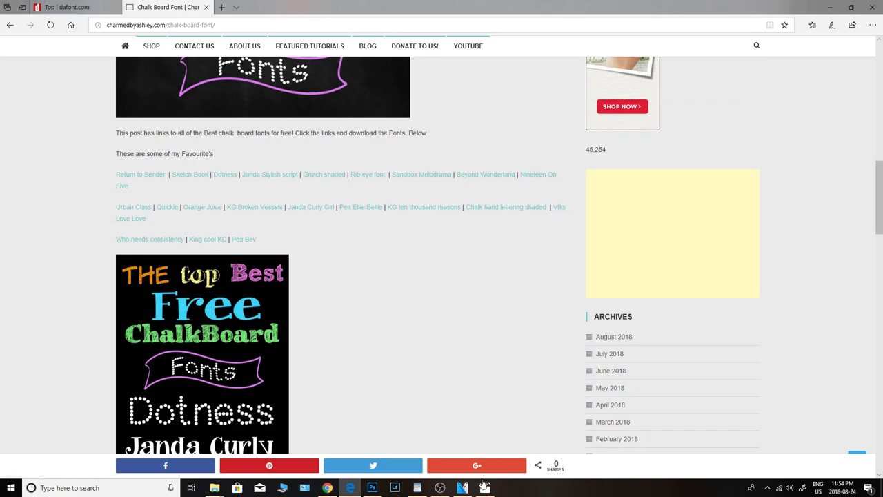
{"action": "scroll", "coordinate": [485, 485], "scroll_direction": "up", "scroll_amount": 1}
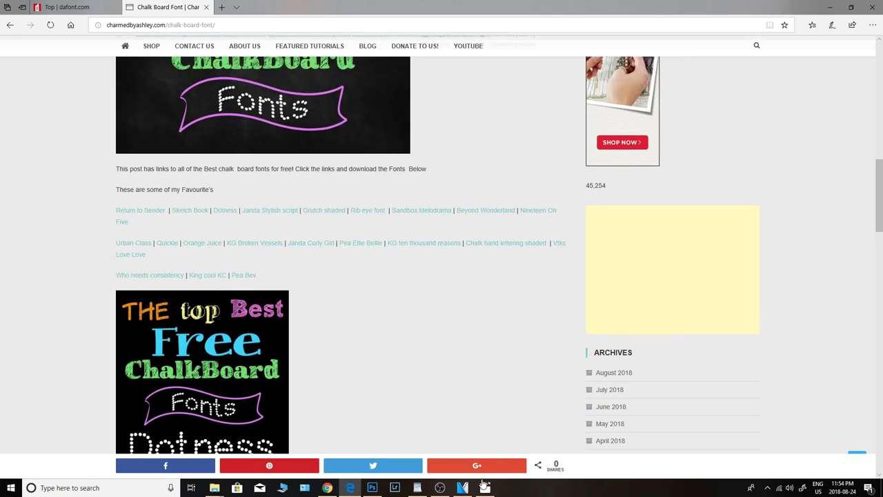
{"action": "scroll", "coordinate": [484, 485], "scroll_direction": "up", "scroll_amount": 5}
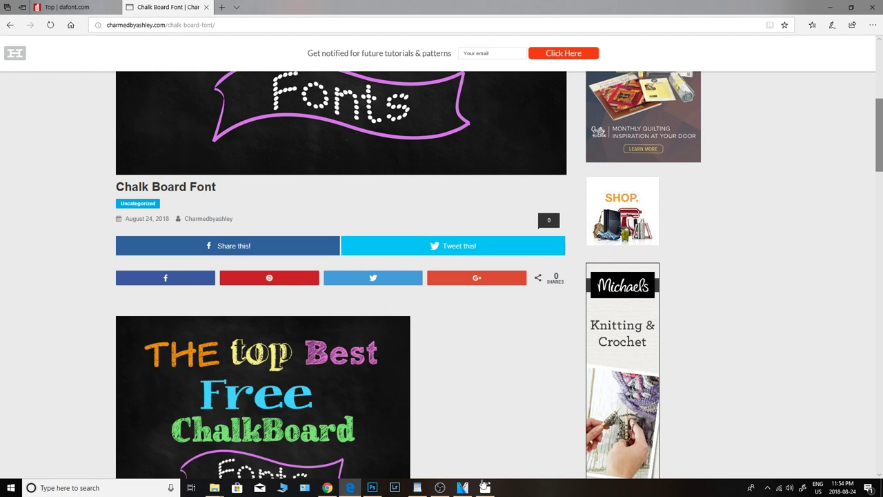
Step: Switch to Photoshop and start a text layer on the schoolgirl portrait in the Chalk Dash Regular font
{"action": "left_click", "coordinate": [372, 488]}
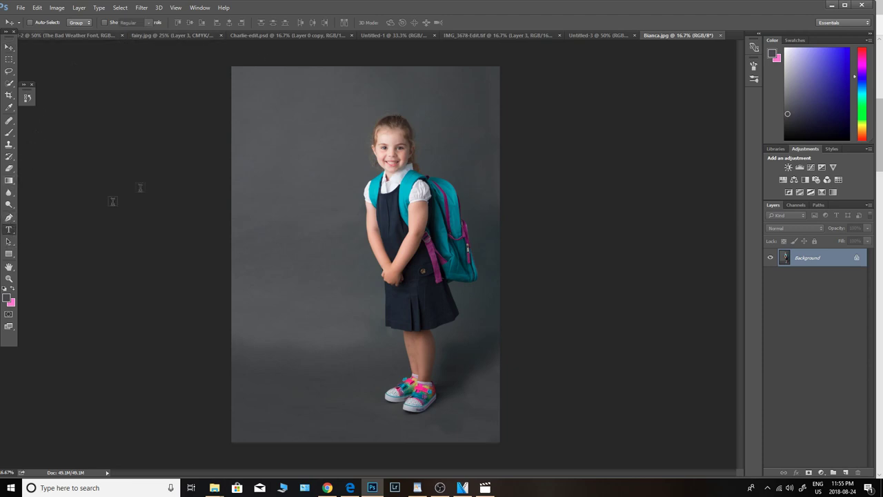
{"action": "left_click", "coordinate": [283, 173]}
{"action": "left_click", "coordinate": [109, 24]}
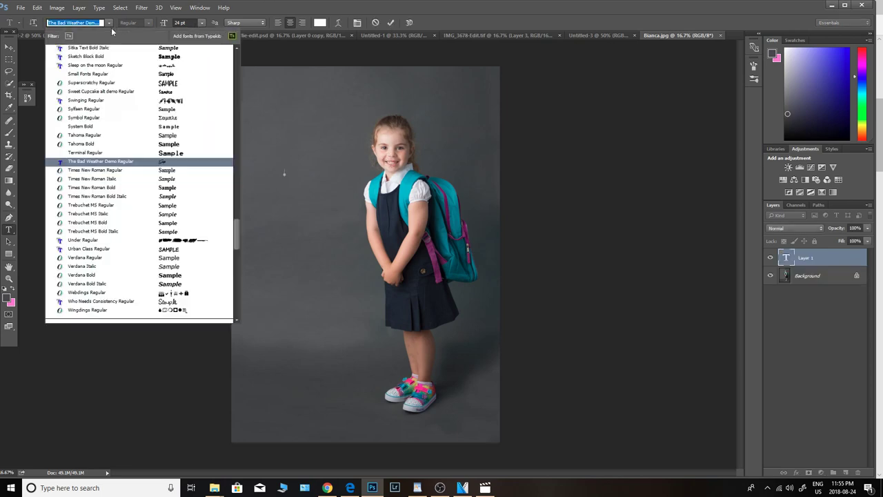
{"action": "left_click_drag", "start_coordinate": [236, 231], "coordinate": [233, 169]}
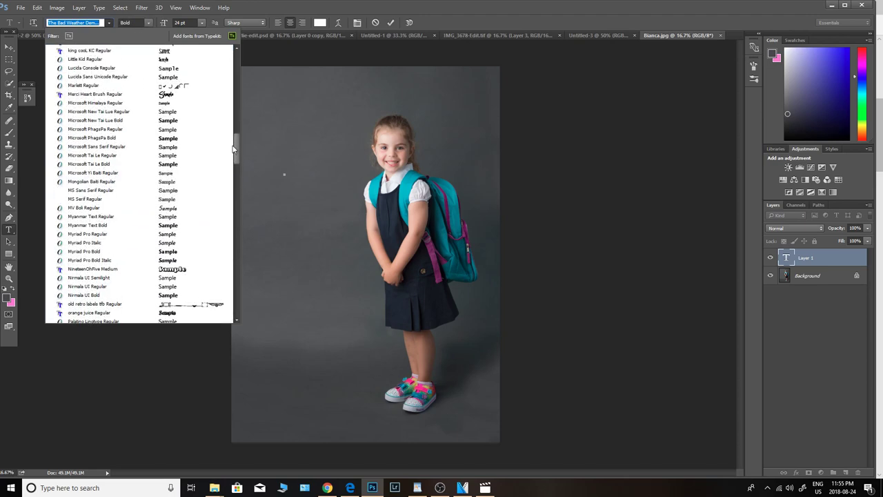
{"action": "left_click_drag", "start_coordinate": [235, 146], "coordinate": [235, 127]}
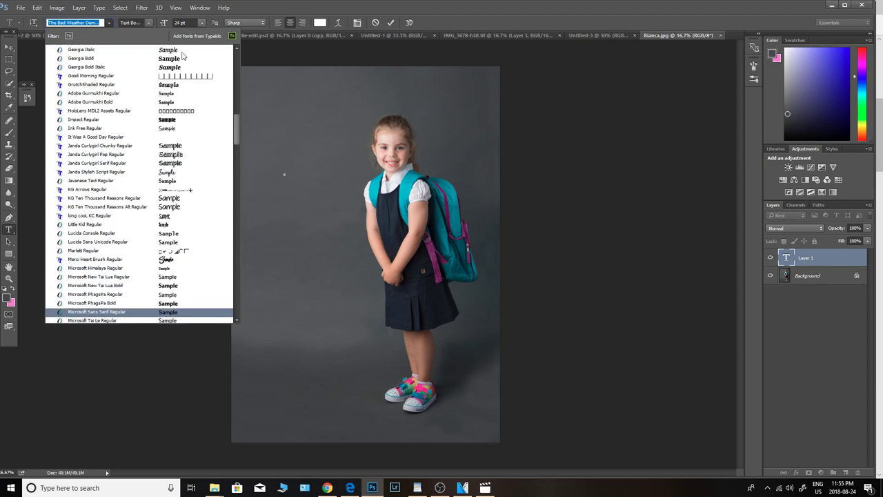
{"action": "scroll", "coordinate": [182, 55], "scroll_direction": "up", "scroll_amount": 12}
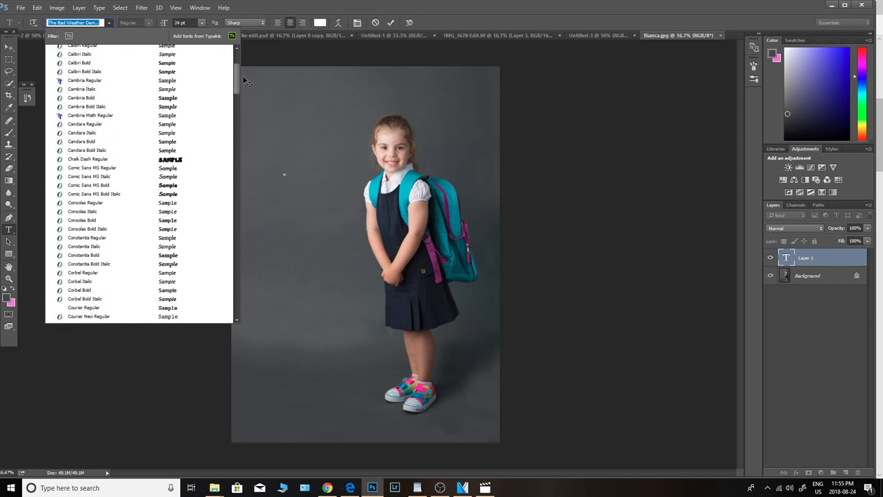
{"action": "left_click", "coordinate": [178, 160]}
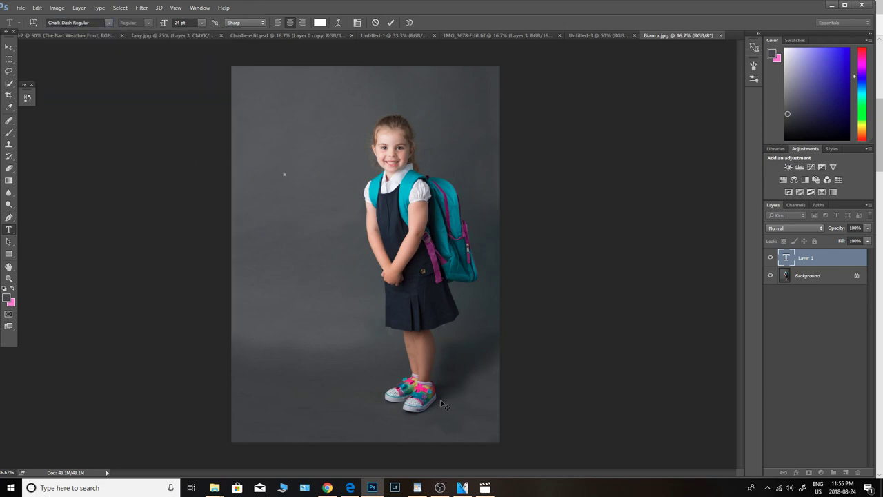
Step: Enter the child's name at 72 pt and place it on the grey backdrop beside the girl's head
{"action": "type", "text": "BIANCA"}
{"action": "left_click_drag", "start_coordinate": [297, 172], "coordinate": [255, 171]}
{"action": "left_click", "coordinate": [201, 22]}
{"action": "left_click", "coordinate": [201, 177]}
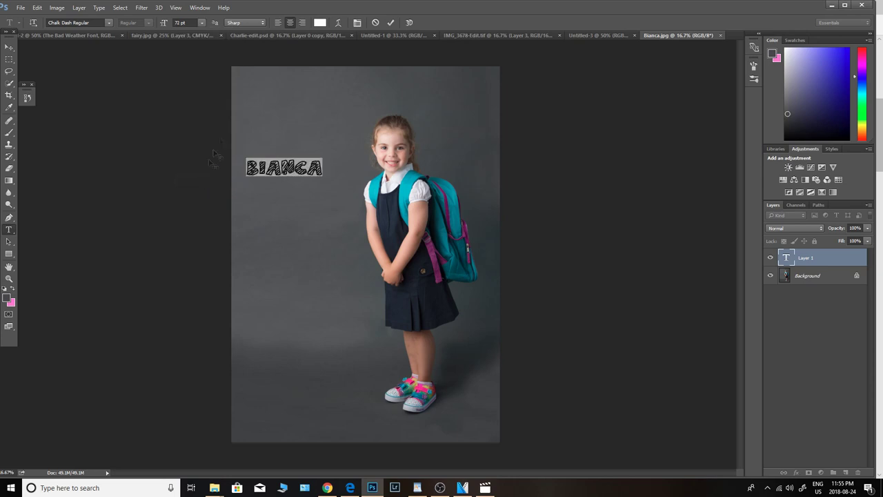
{"action": "left_click", "coordinate": [9, 47]}
{"action": "left_click_drag", "start_coordinate": [301, 172], "coordinate": [321, 153]}
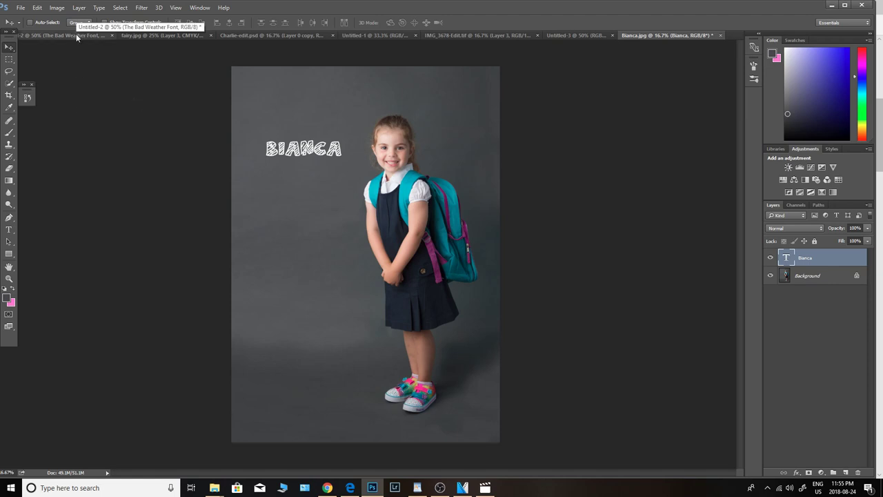
Step: In the Untitled-2 chalkboard document, show the ChalkBoard, Free, Layer 2, Best, top, The, Layer 1, Fonts and 5 layers
{"action": "left_click", "coordinate": [235, 34]}
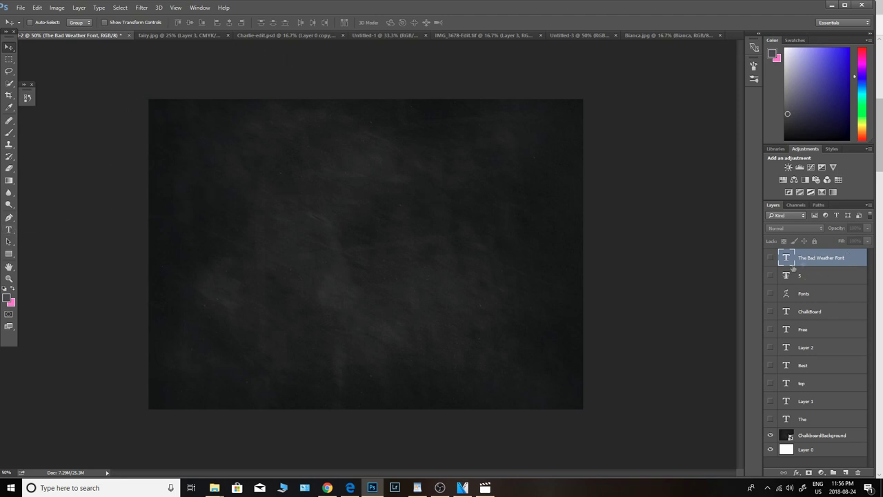
{"action": "left_click", "coordinate": [770, 311]}
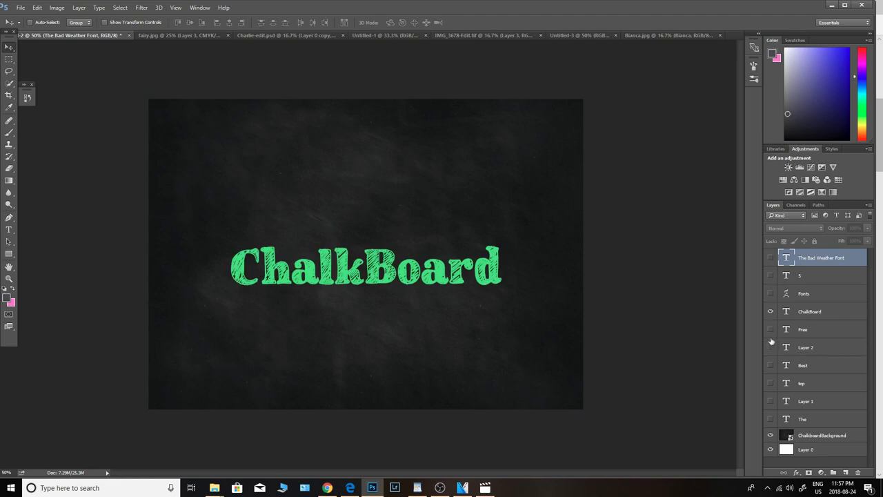
{"action": "left_click", "coordinate": [771, 332]}
{"action": "left_click", "coordinate": [770, 349]}
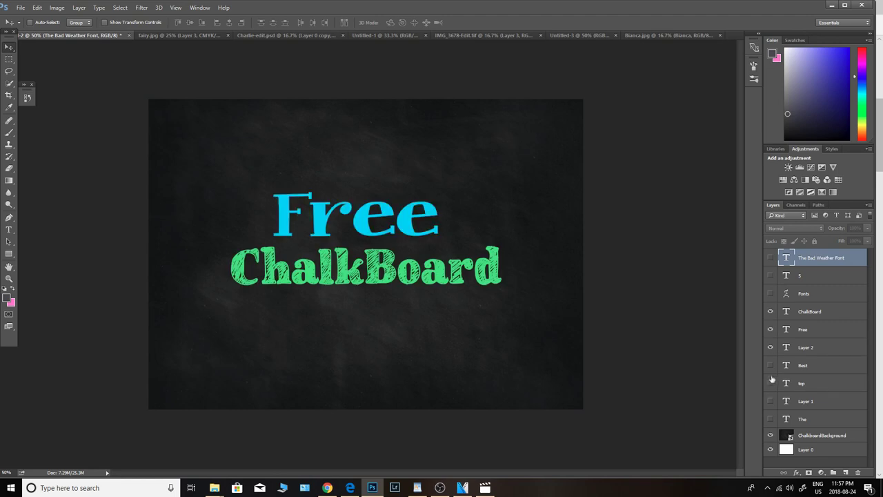
{"action": "left_click", "coordinate": [770, 364]}
{"action": "left_click", "coordinate": [771, 383]}
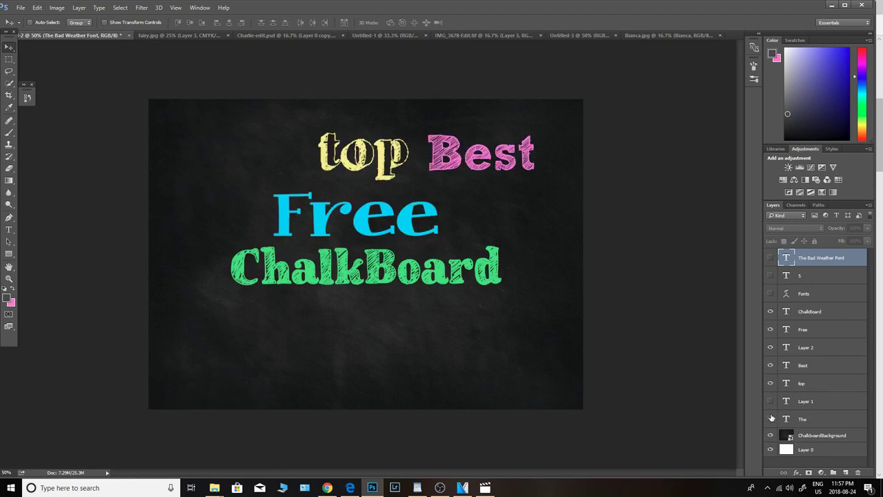
{"action": "left_click", "coordinate": [770, 418]}
{"action": "left_click", "coordinate": [771, 401]}
{"action": "left_click", "coordinate": [770, 293]}
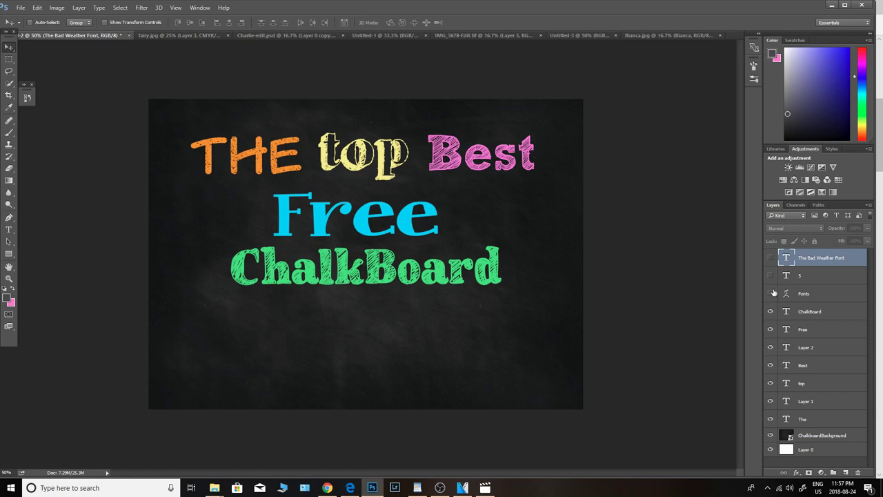
{"action": "left_click", "coordinate": [769, 275]}
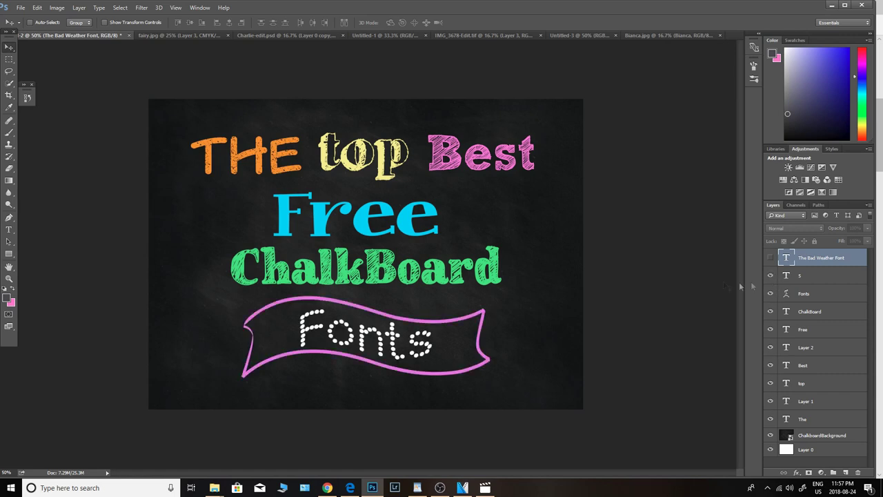